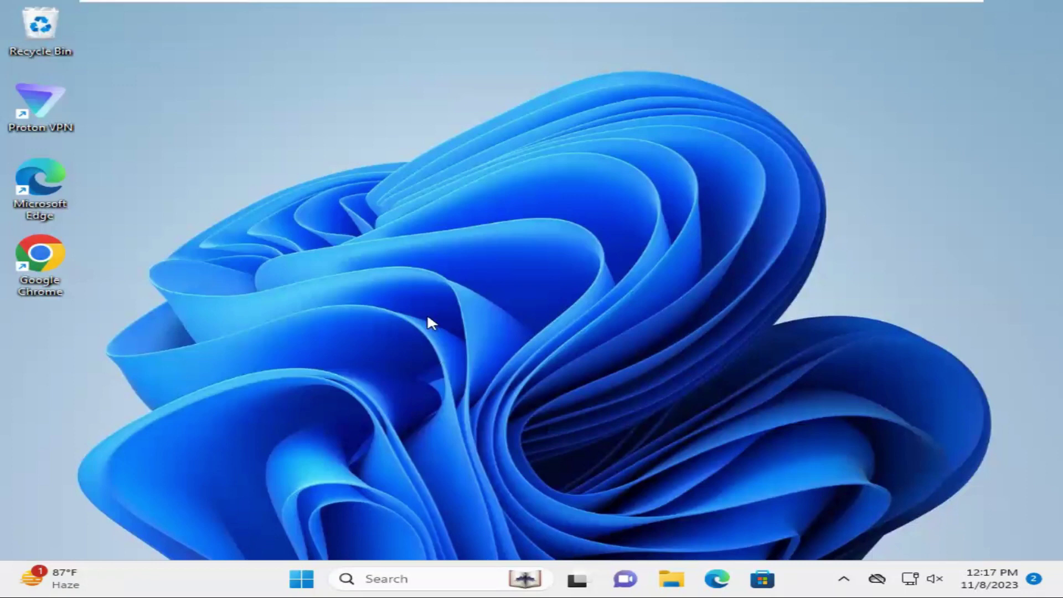
Step: Search the Start menu for regedit and run Registry Editor as administrator
{"action": "left_click", "coordinate": [303, 580]}
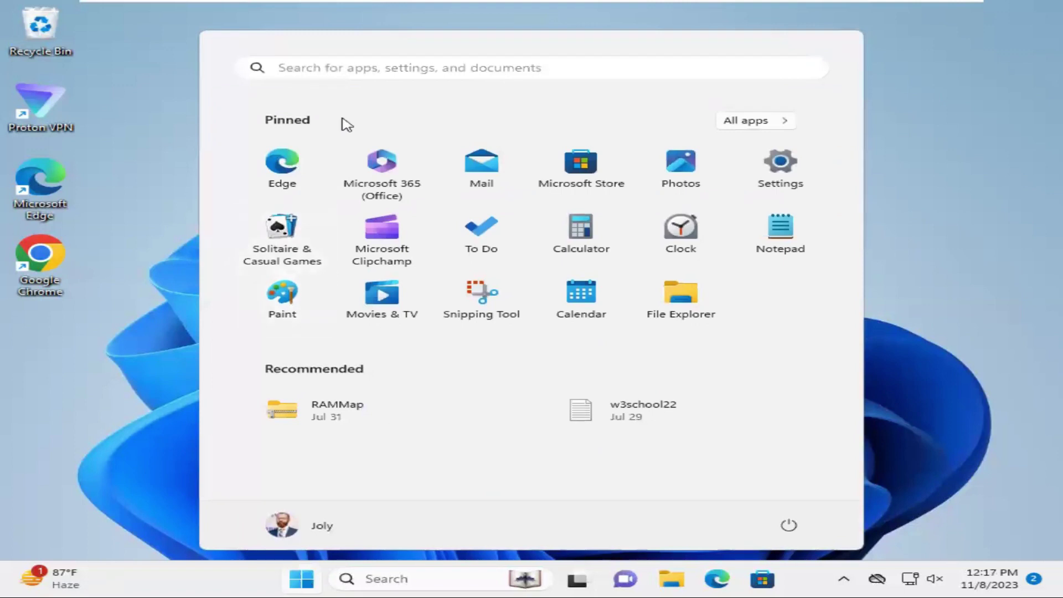
{"action": "left_click", "coordinate": [370, 67]}
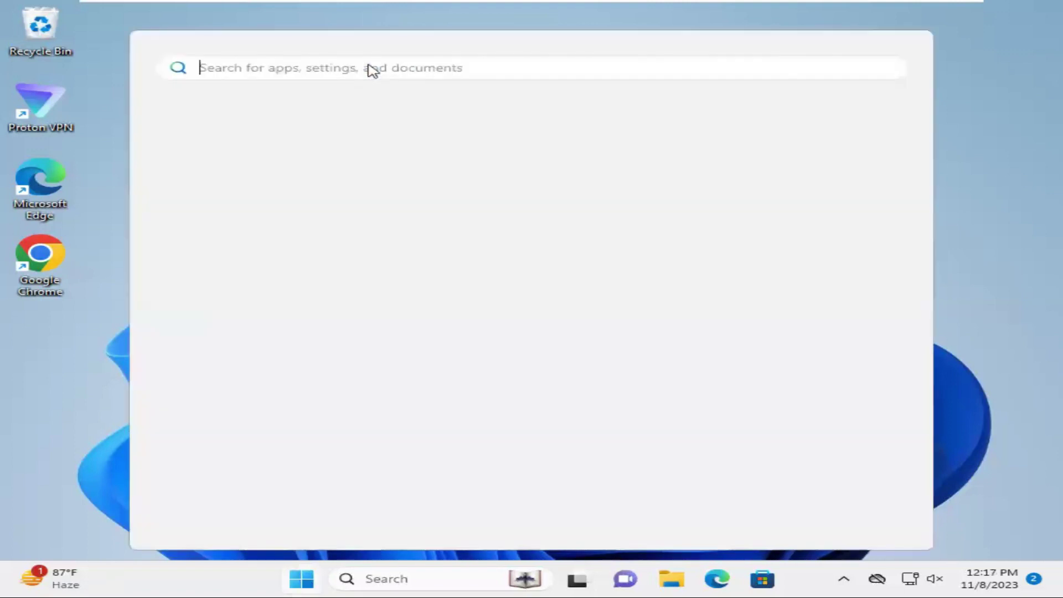
{"action": "type", "text": "reg"}
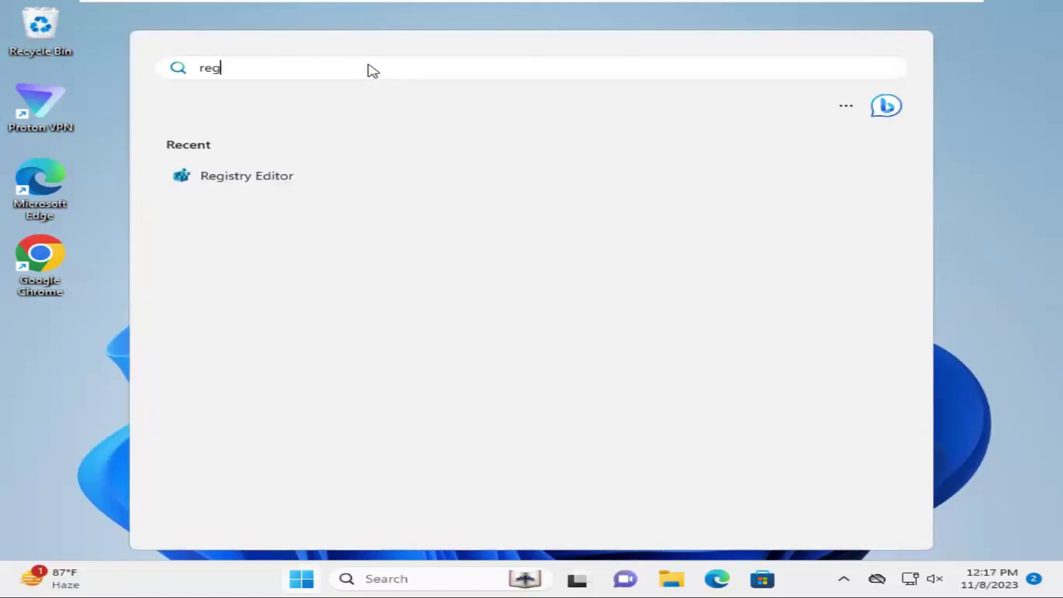
{"action": "type", "text": "d"}
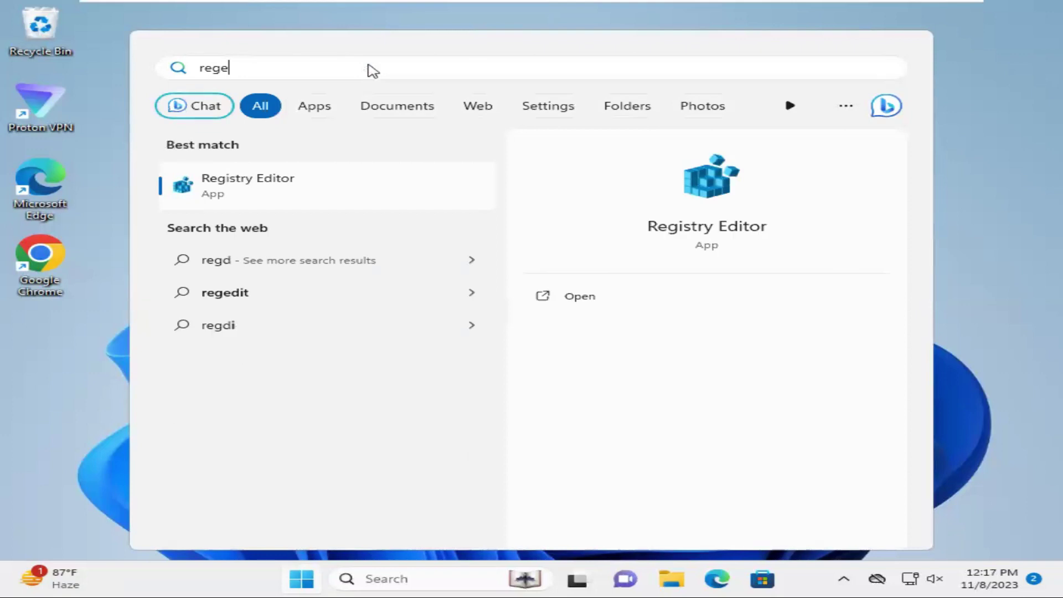
{"action": "type", "text": "dit"}
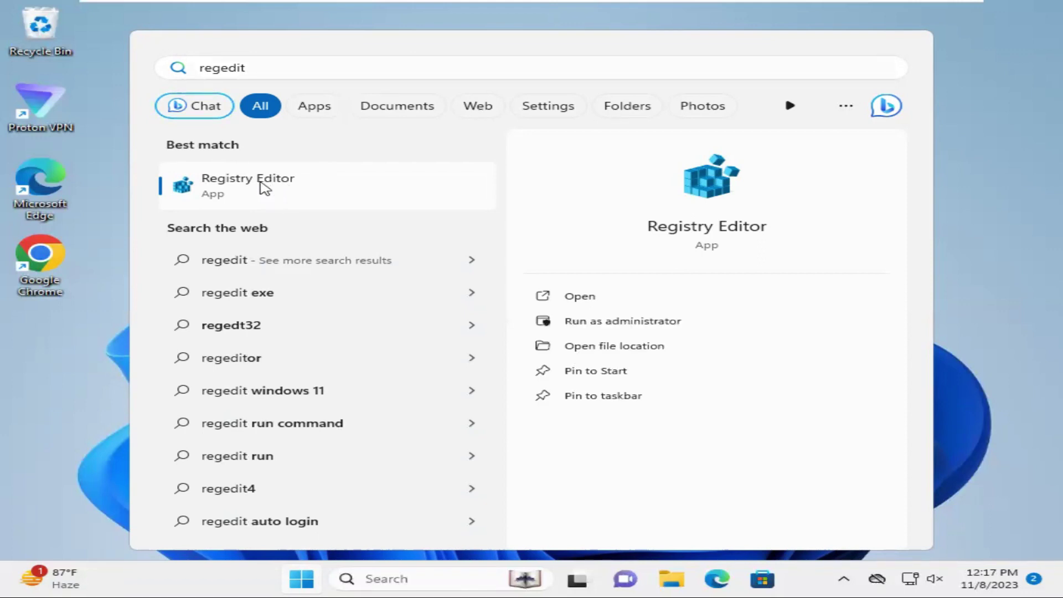
{"action": "right_click", "coordinate": [262, 187]}
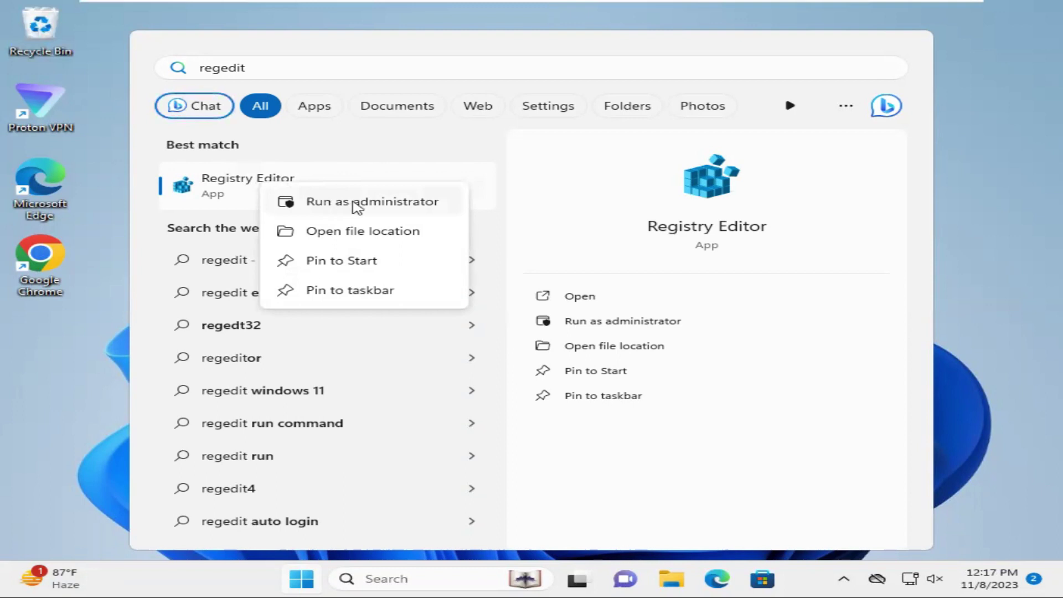
{"action": "left_click", "coordinate": [353, 202]}
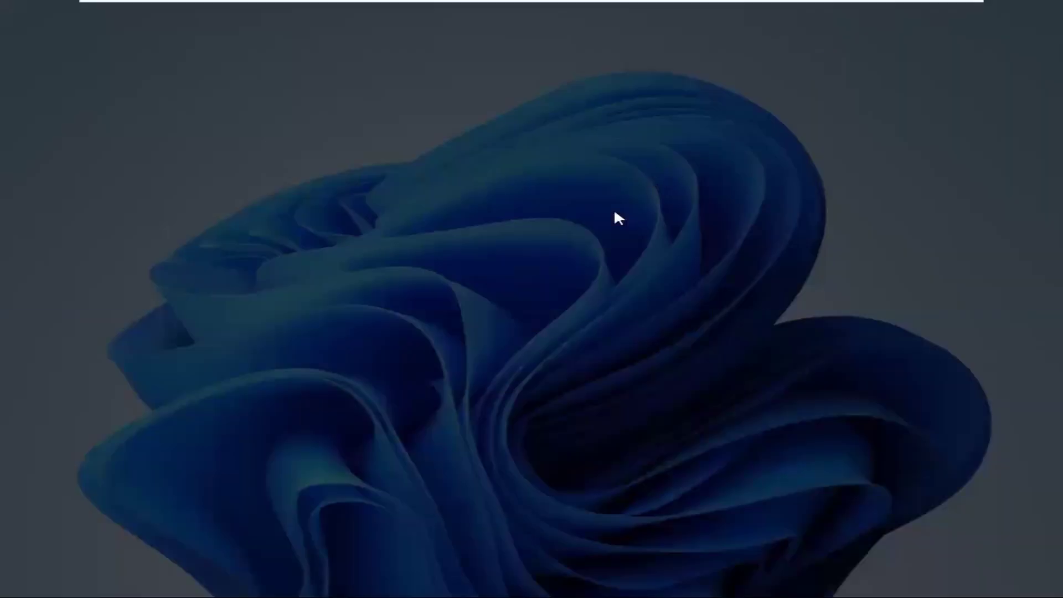
Step: Approve the admin prompt and navigate to HKEY_LOCAL_MACHINE\SOFTWARE\Microsoft\Windows NT
{"action": "left_click", "coordinate": [427, 416]}
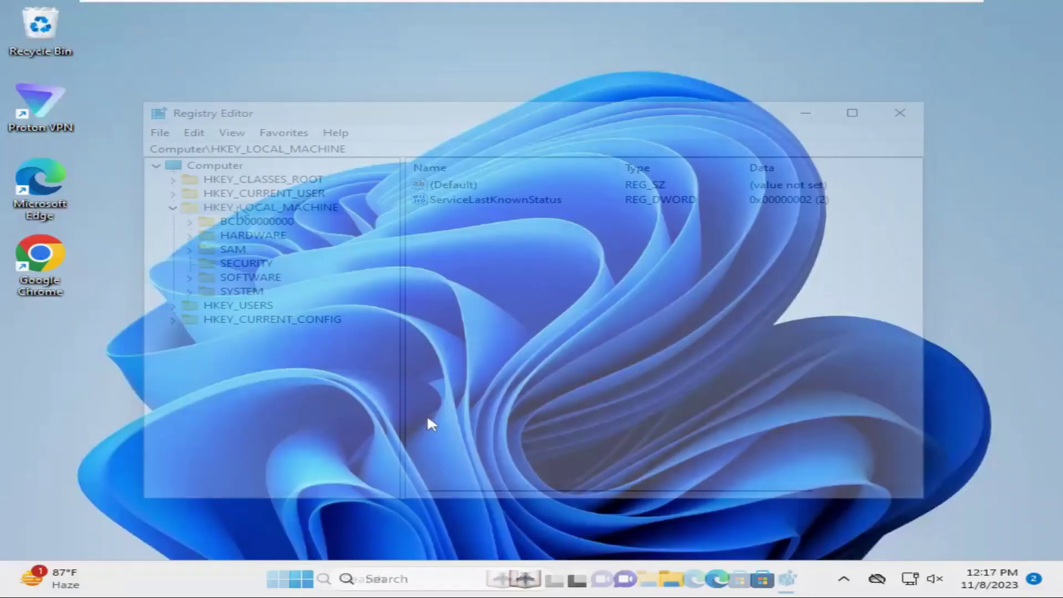
{"action": "double_click", "coordinate": [223, 209]}
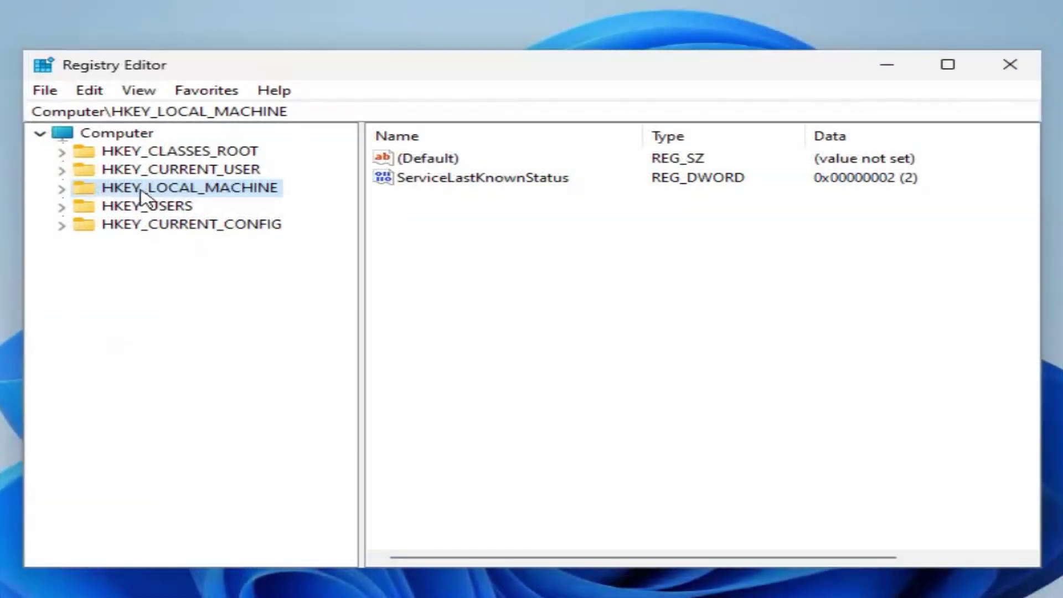
{"action": "left_click", "coordinate": [62, 189]}
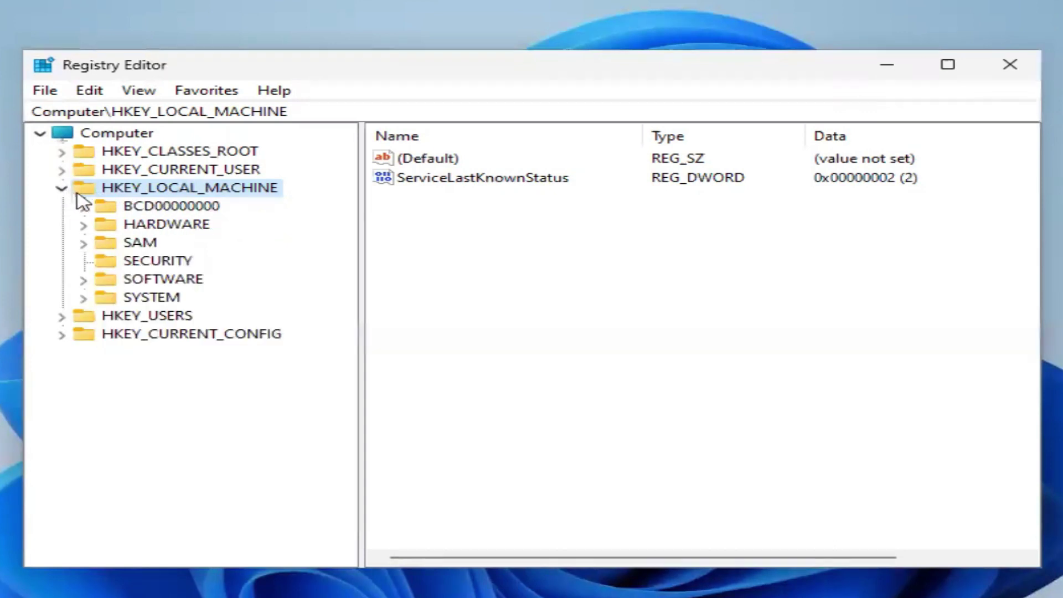
{"action": "left_click", "coordinate": [133, 280]}
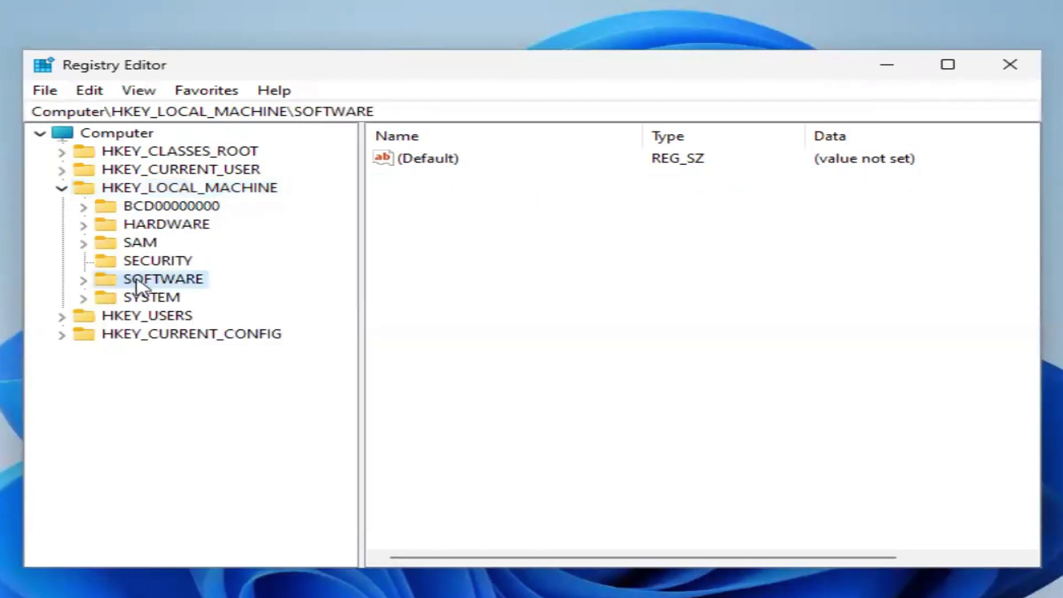
{"action": "left_click", "coordinate": [84, 281]}
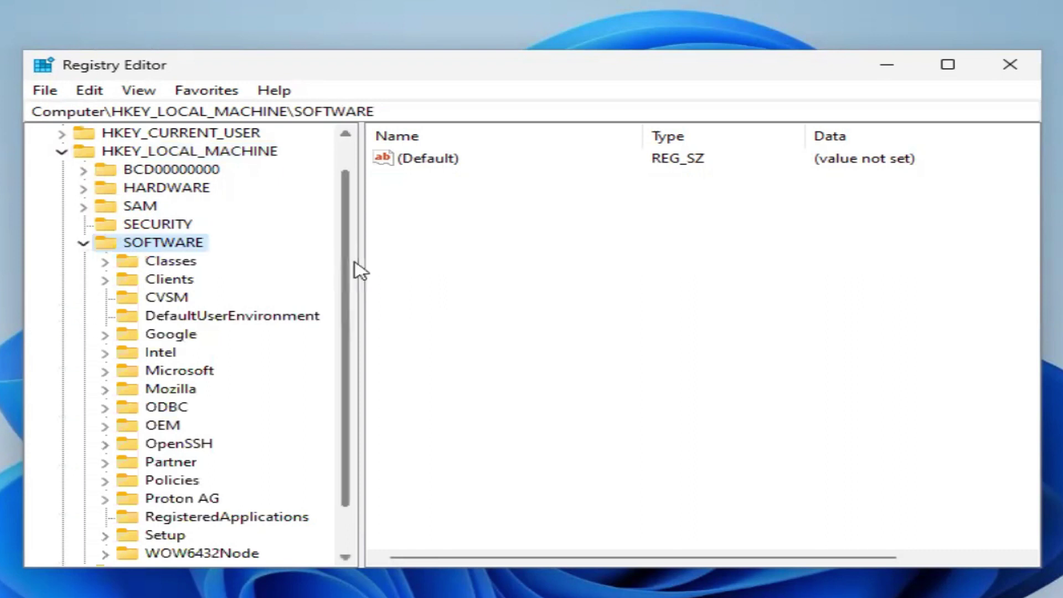
{"action": "scroll", "coordinate": [349, 272], "scroll_direction": "down", "scroll_amount": 1}
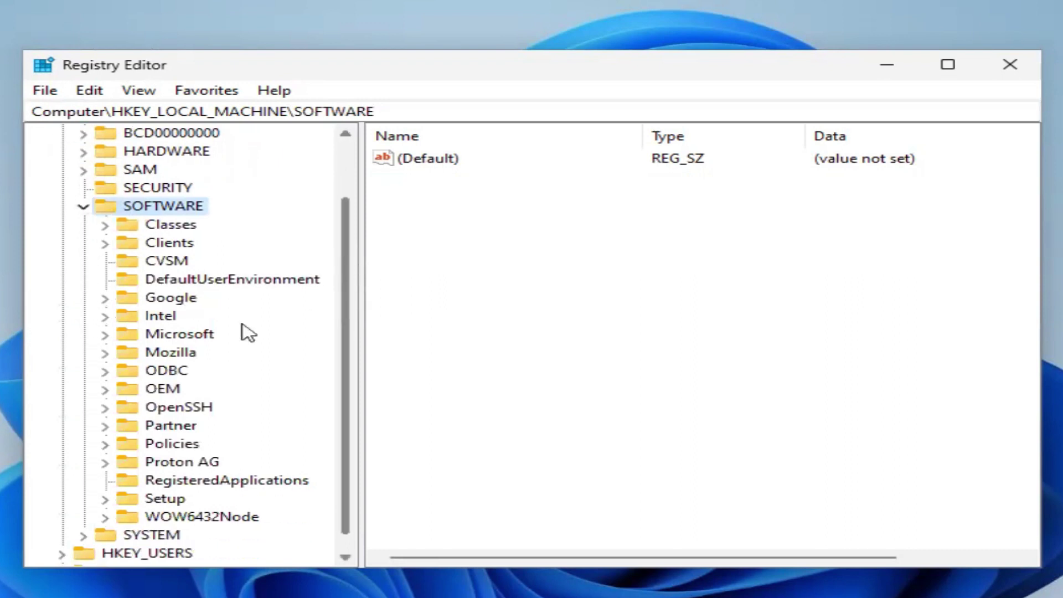
{"action": "left_click", "coordinate": [186, 336]}
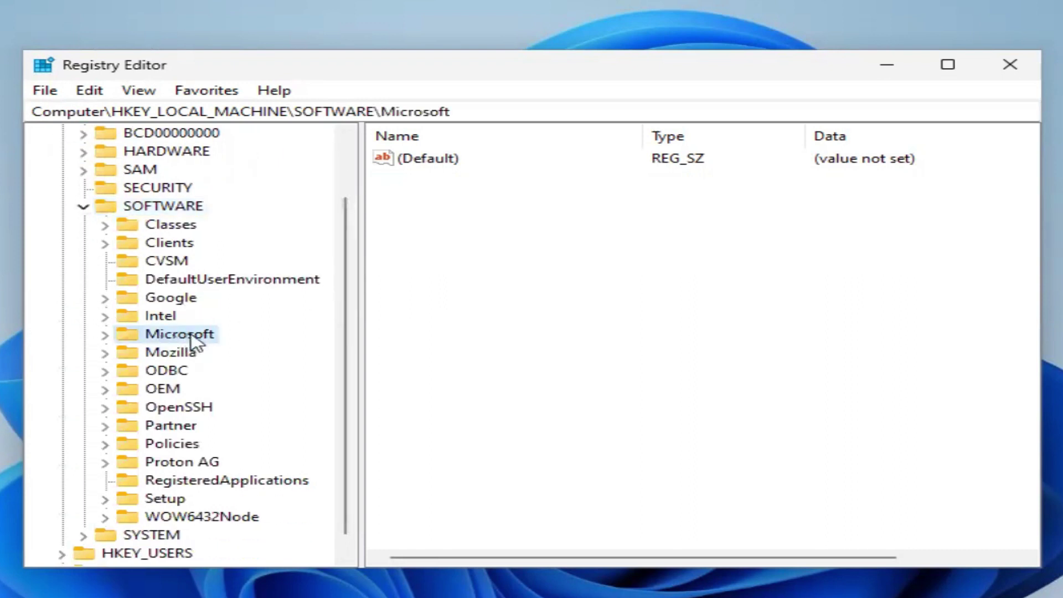
{"action": "left_click", "coordinate": [106, 336]}
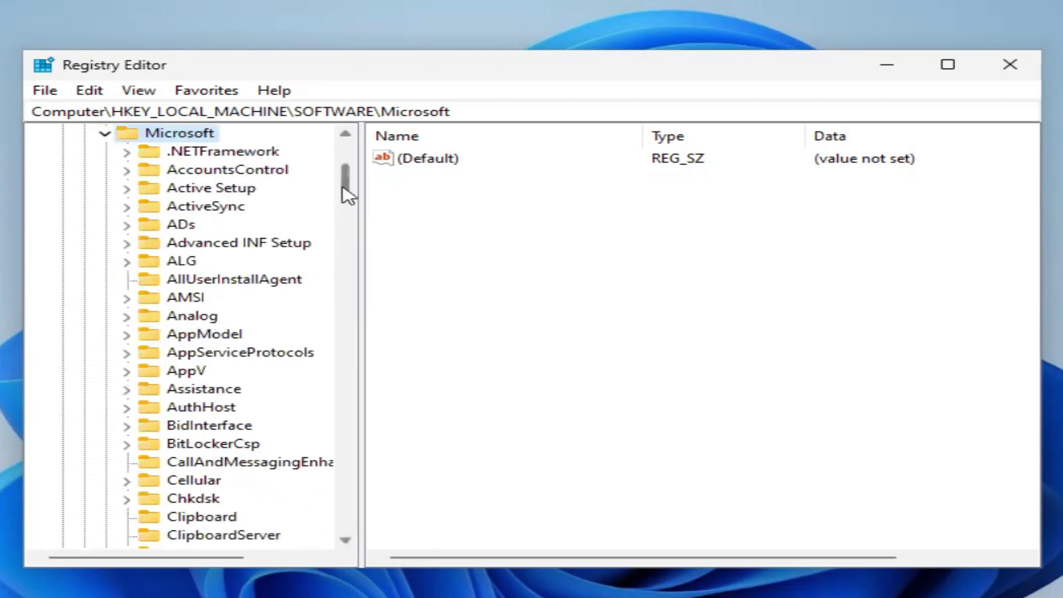
{"action": "left_click_drag", "start_coordinate": [348, 189], "coordinate": [363, 491]}
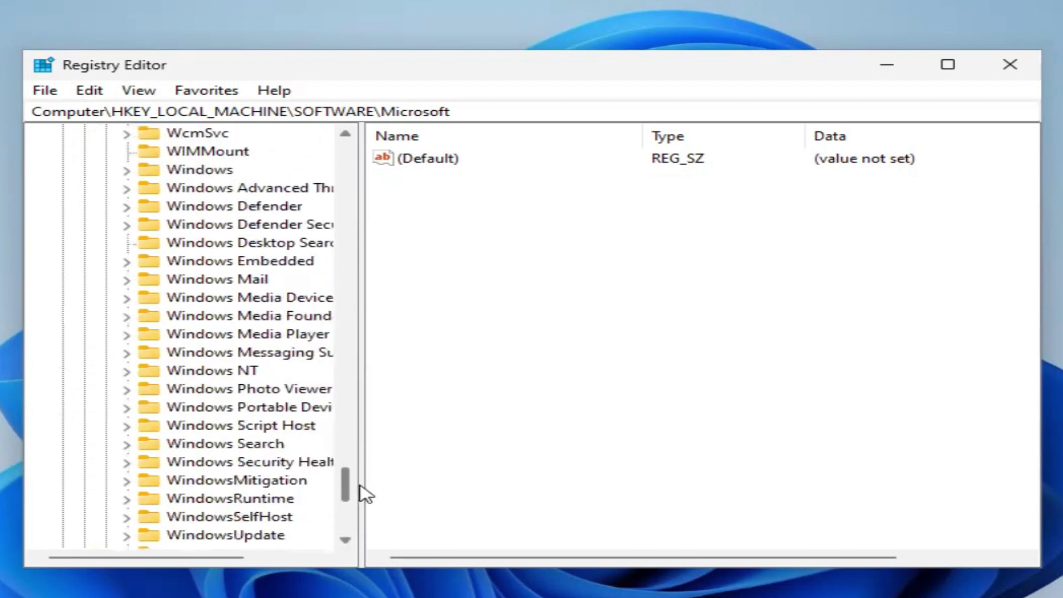
{"action": "left_click", "coordinate": [255, 373]}
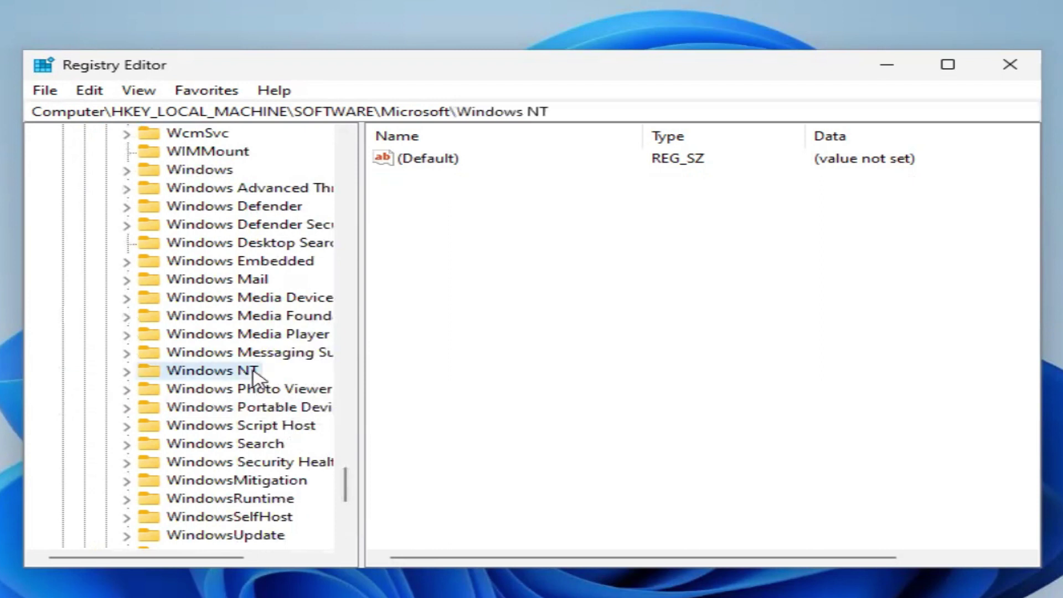
Step: Open Windows NT\CurrentVersion\PasswordLess\Device, showing DevicePasswordLessBuildVersion set to 2
{"action": "left_click", "coordinate": [127, 371]}
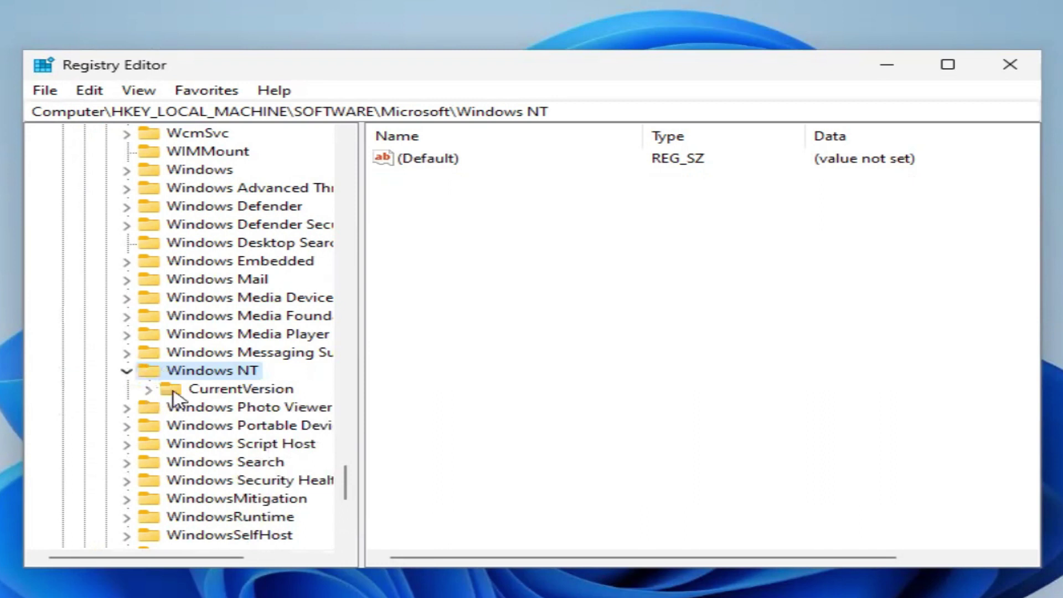
{"action": "left_click", "coordinate": [210, 390]}
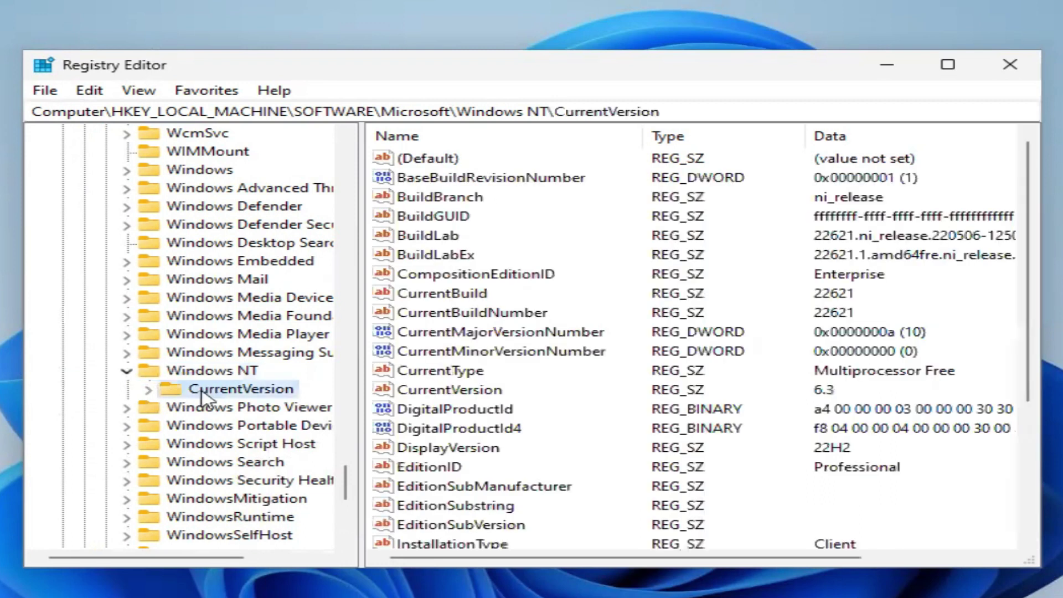
{"action": "left_click", "coordinate": [148, 390]}
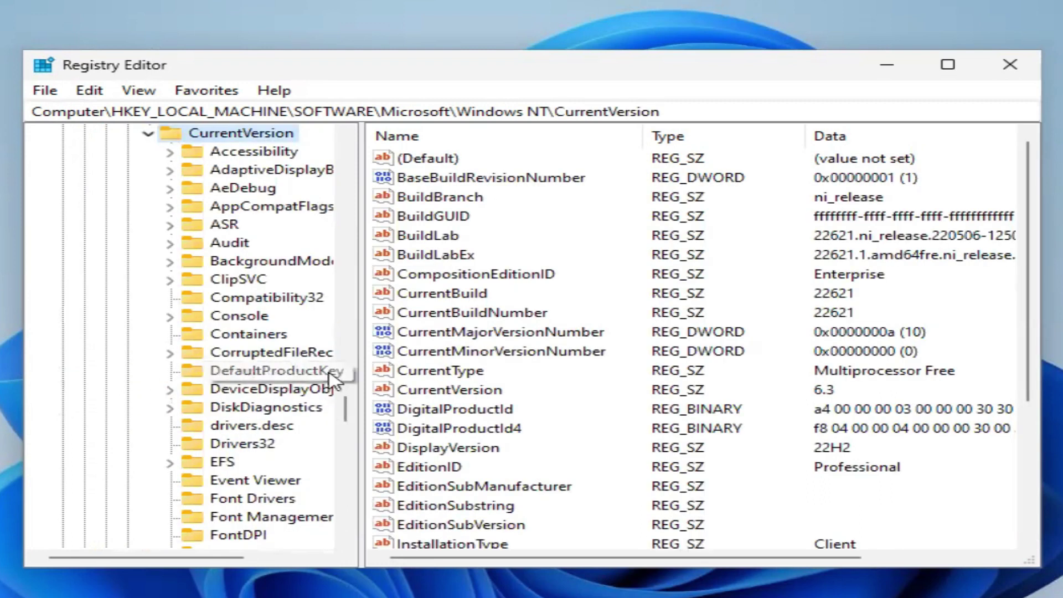
{"action": "left_click_drag", "start_coordinate": [352, 410], "coordinate": [358, 460]}
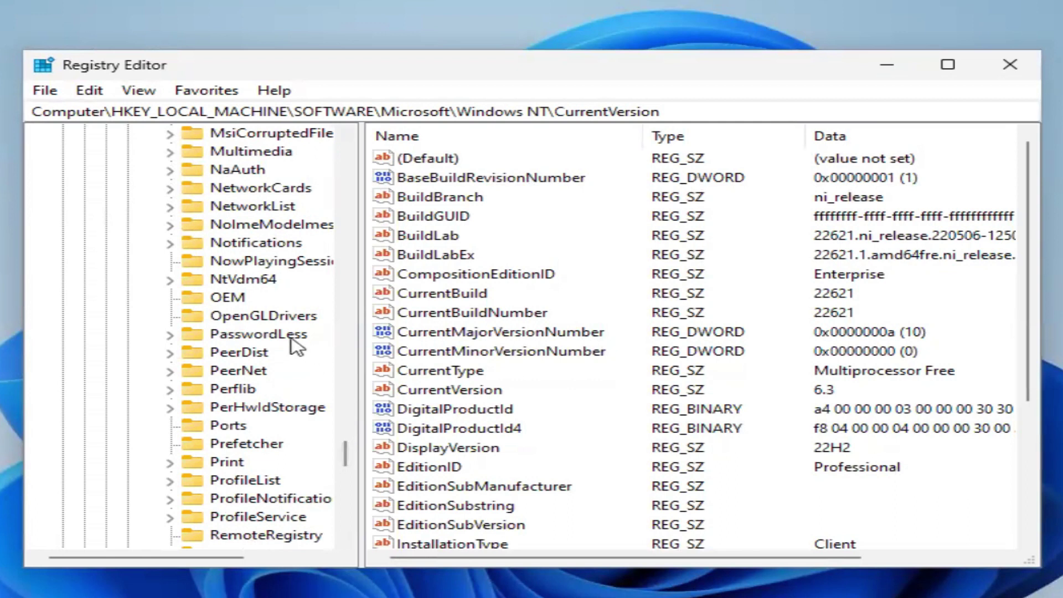
{"action": "left_click", "coordinate": [295, 346]}
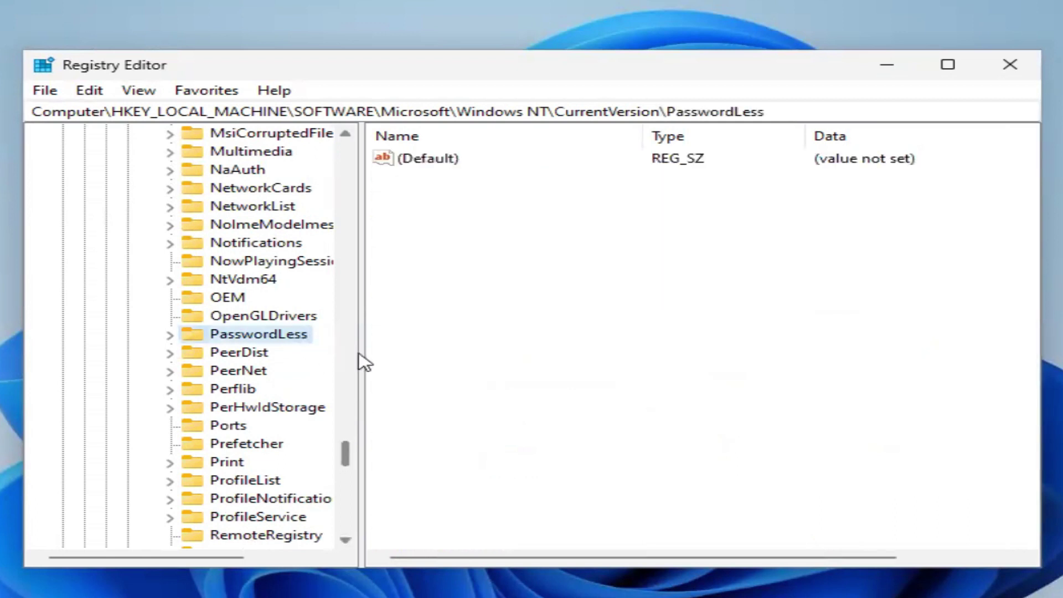
{"action": "left_click_drag", "start_coordinate": [356, 354], "coordinate": [379, 354]}
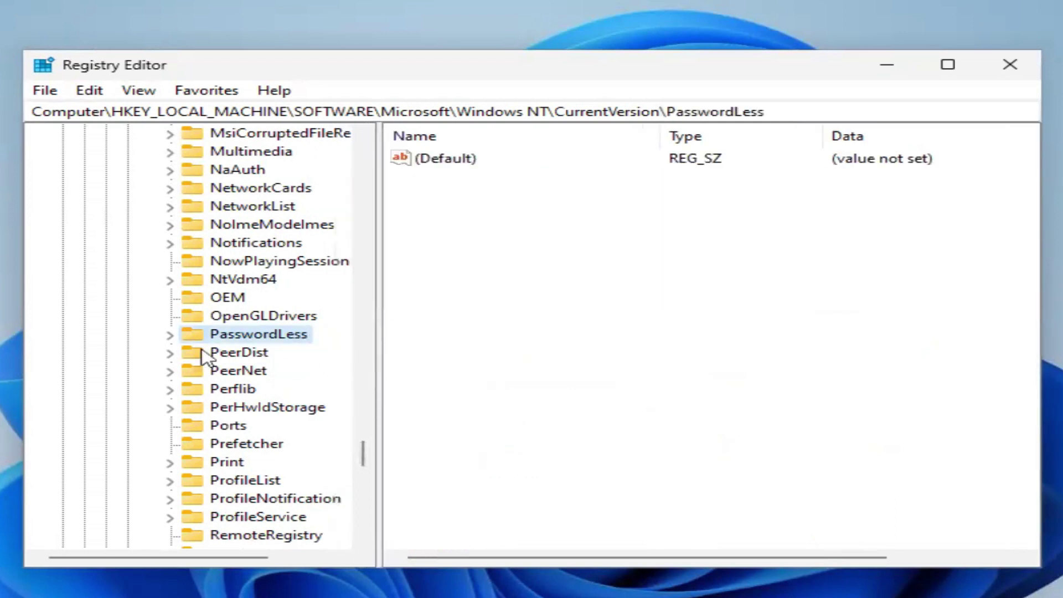
{"action": "left_click", "coordinate": [170, 335]}
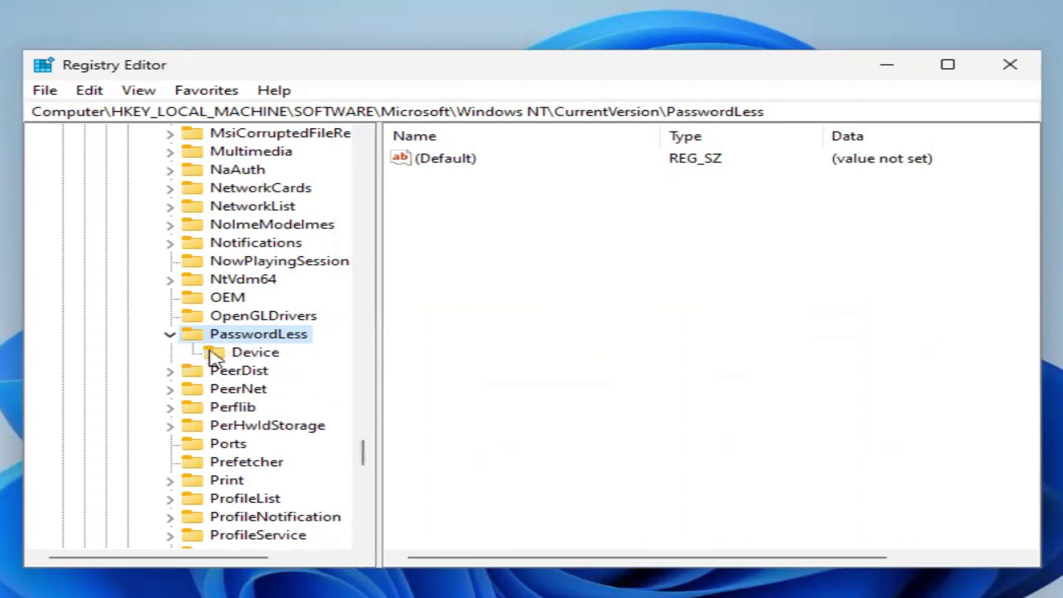
{"action": "left_click", "coordinate": [260, 357]}
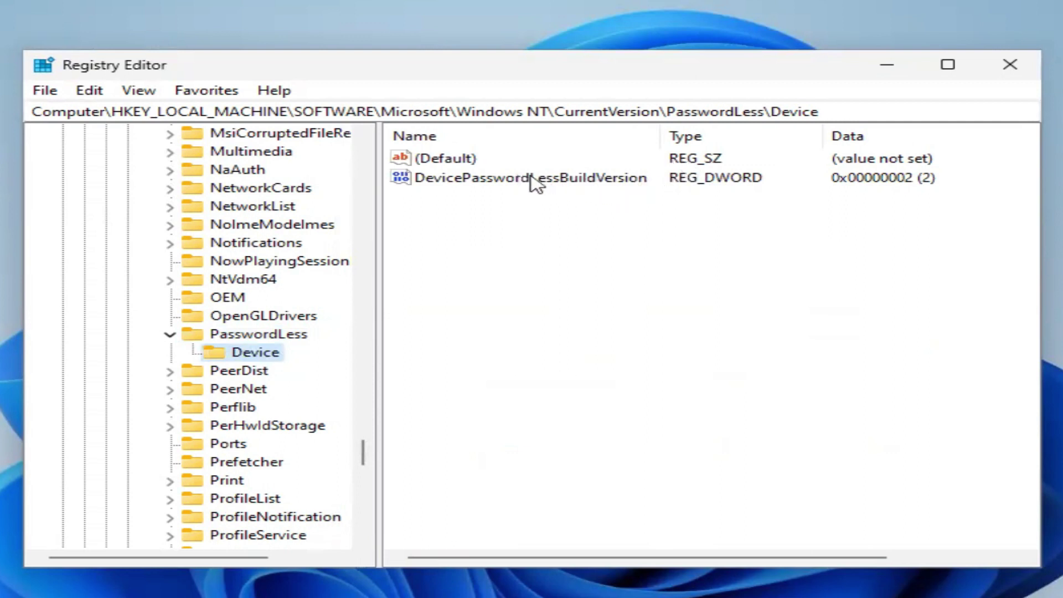
Step: Change DevicePasswordLessBuildVersion's value data from 2 to 0
{"action": "left_click", "coordinate": [566, 178]}
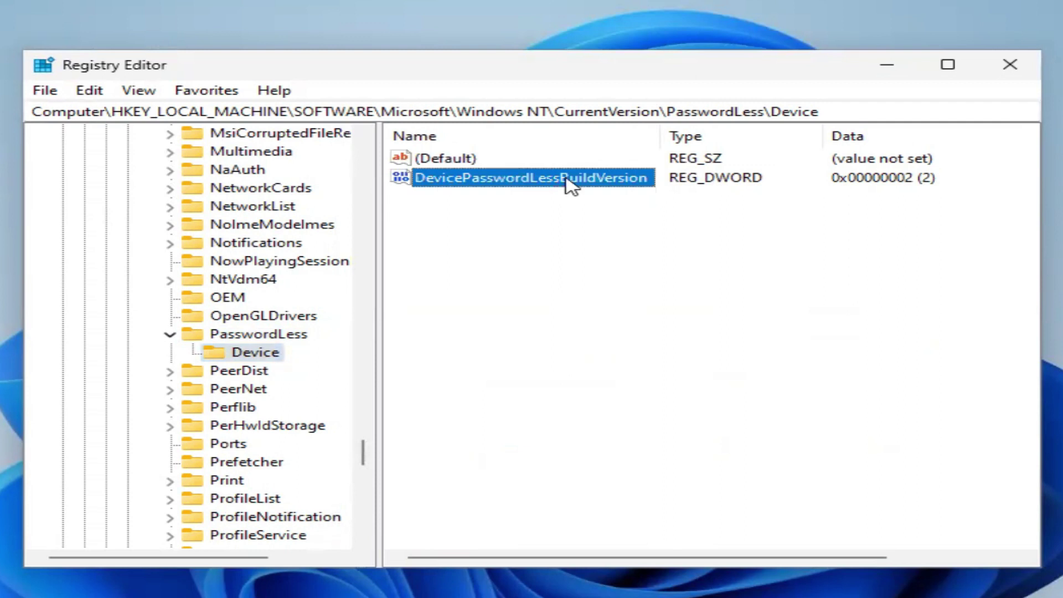
{"action": "right_click", "coordinate": [570, 184]}
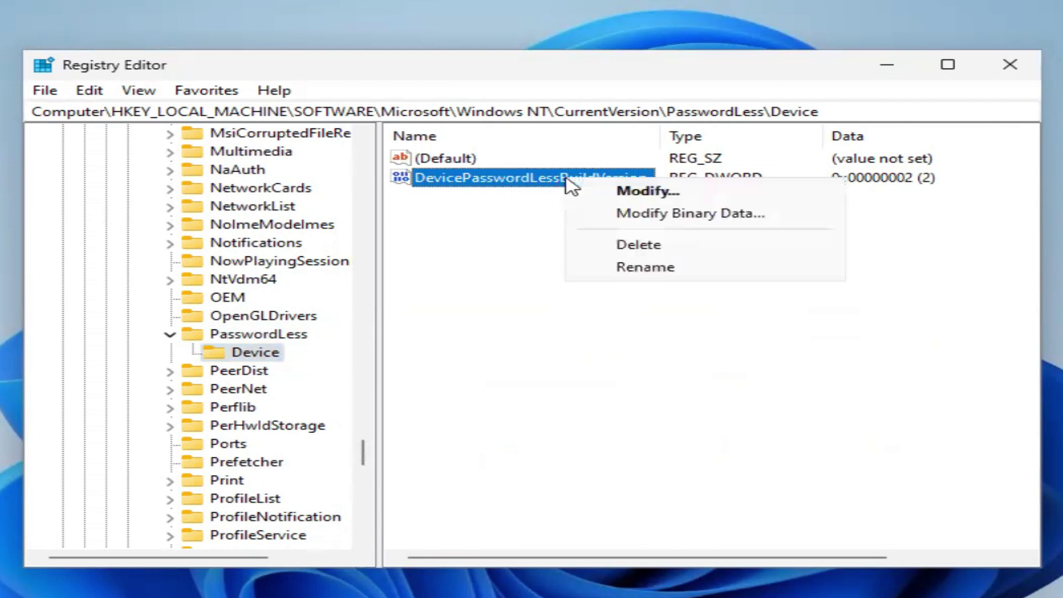
{"action": "left_click", "coordinate": [625, 194]}
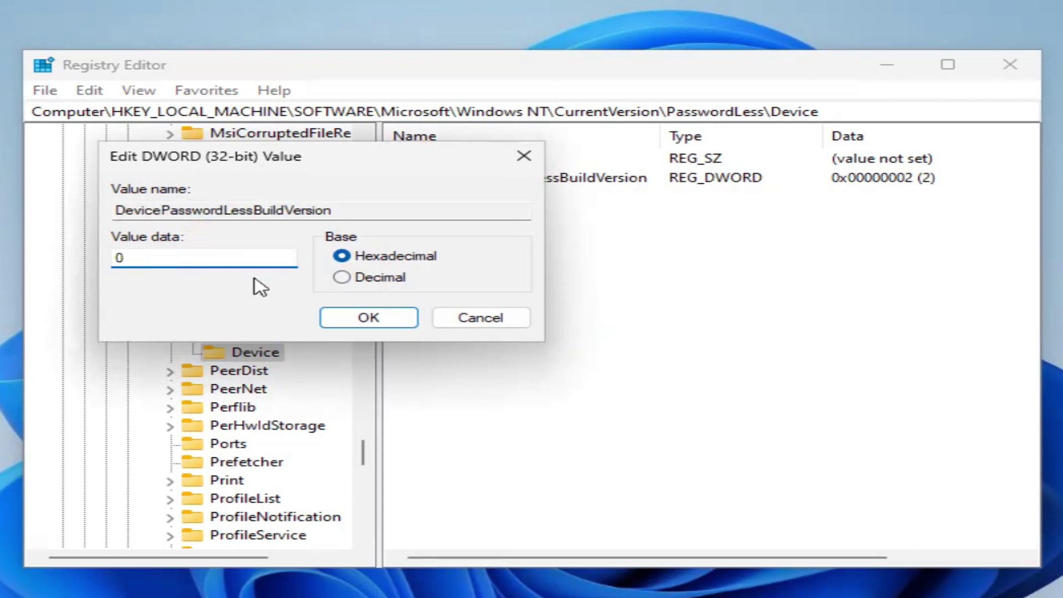
{"action": "left_click", "coordinate": [342, 319]}
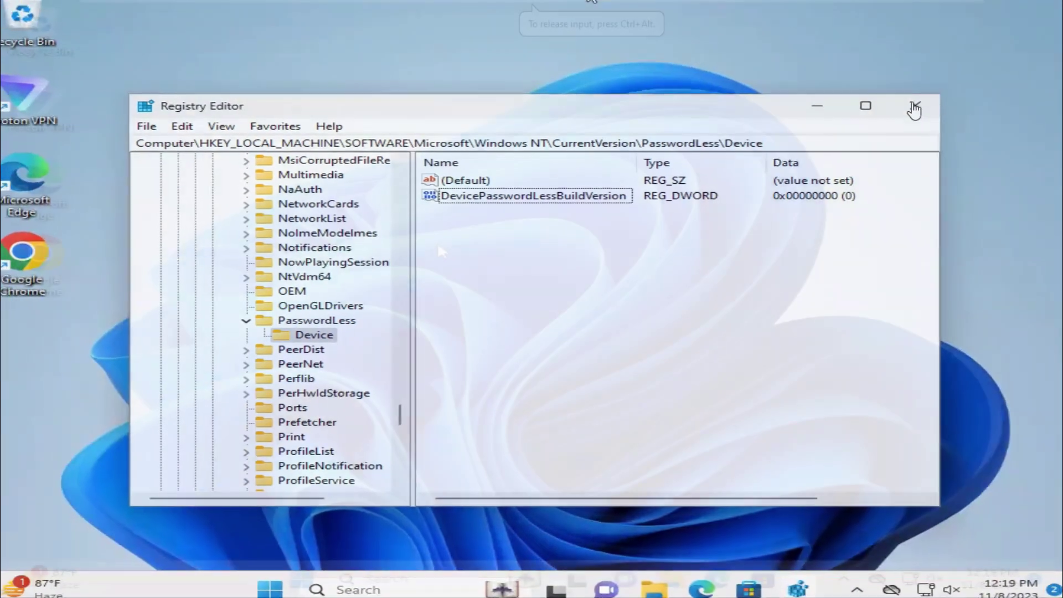
Step: Close Registry Editor and run netplwiz from the Run dialog
{"action": "left_click", "coordinate": [936, 94]}
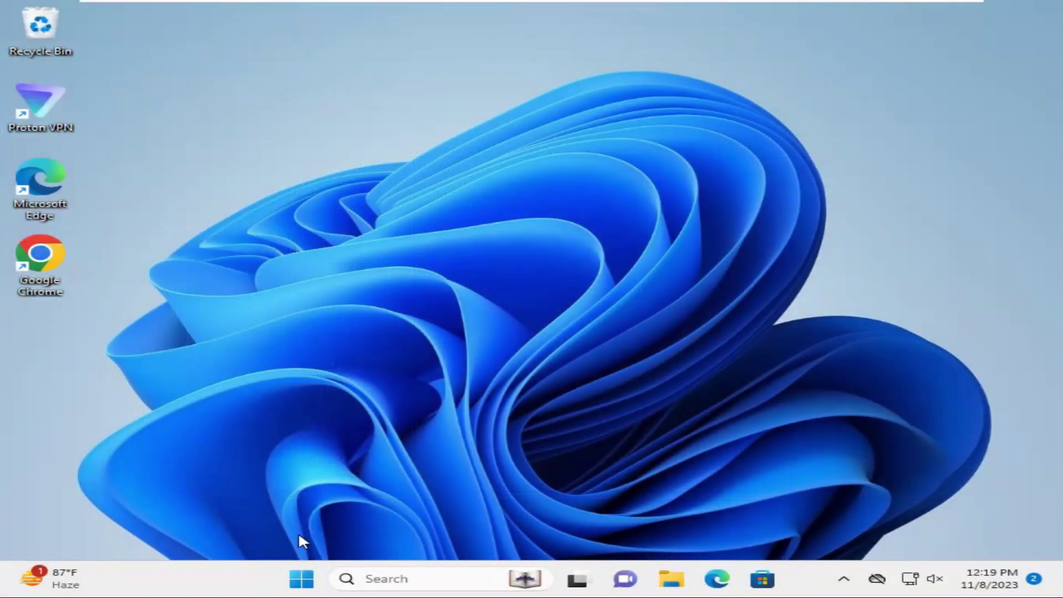
{"action": "right_click", "coordinate": [300, 579]}
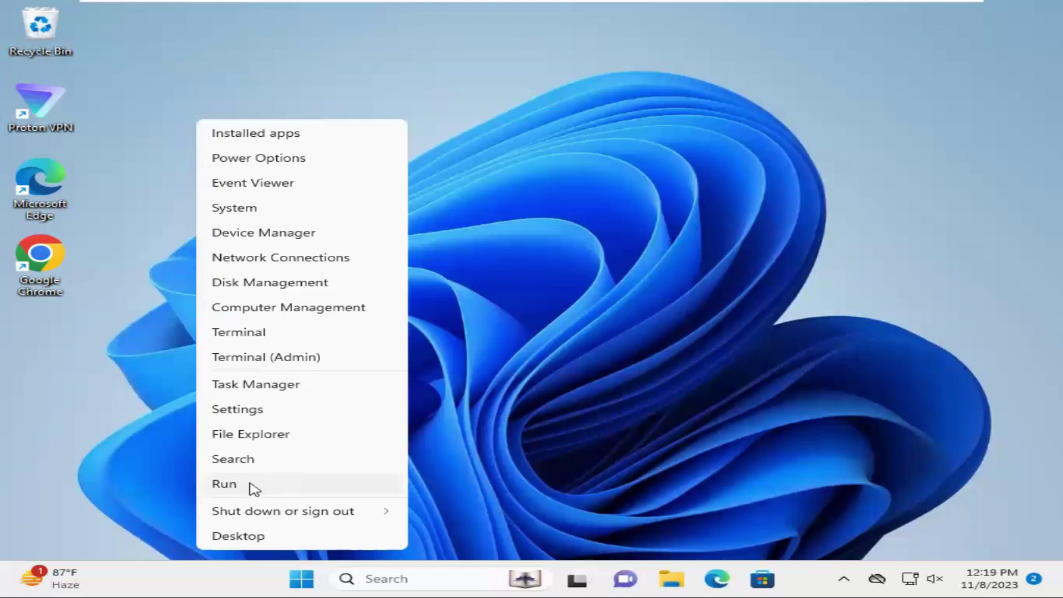
{"action": "left_click", "coordinate": [224, 484]}
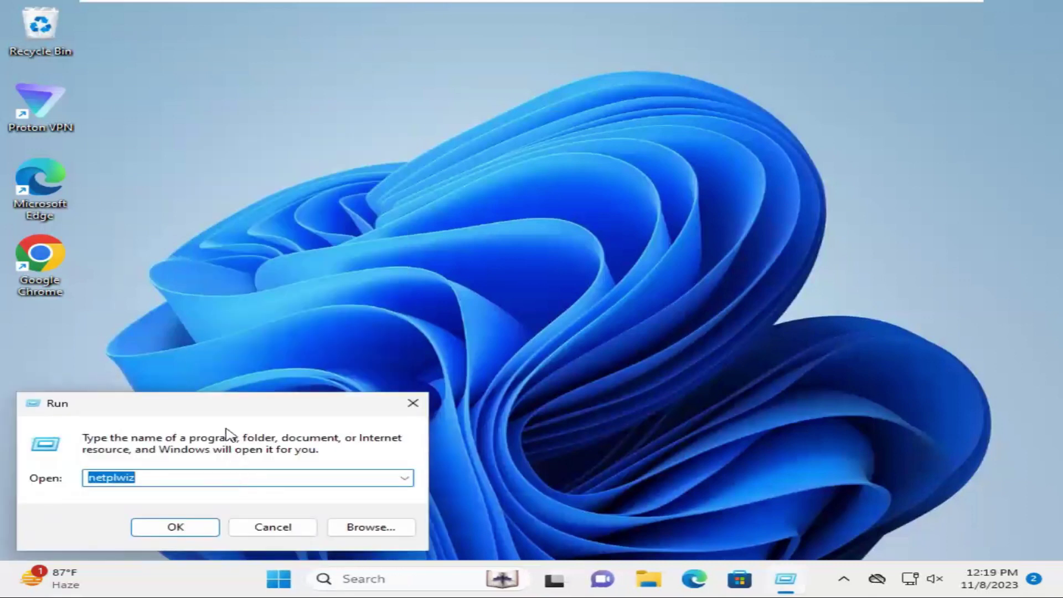
{"action": "left_click_drag", "start_coordinate": [233, 408], "coordinate": [481, 271]}
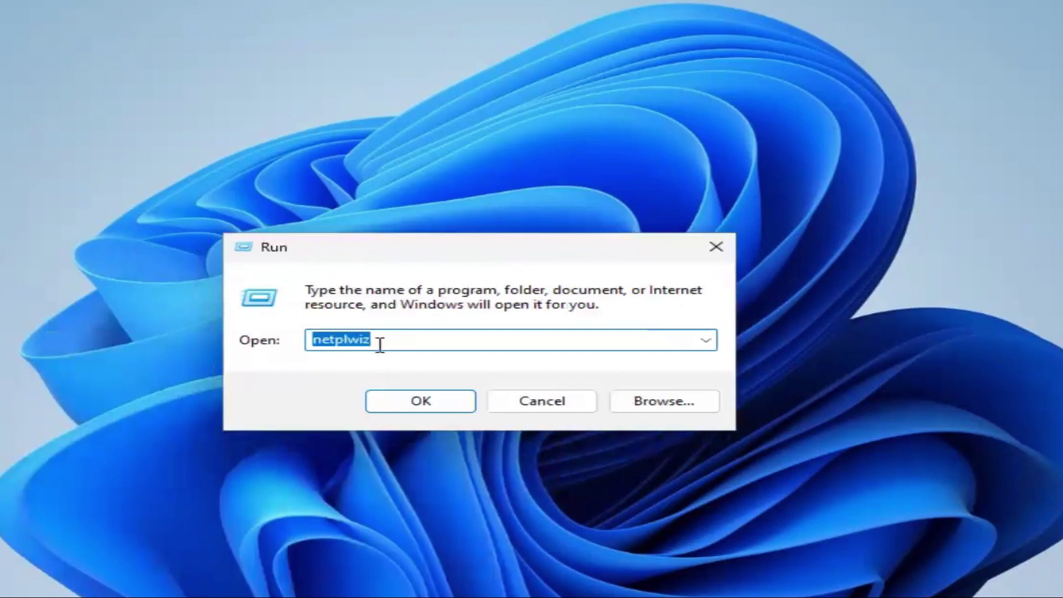
{"action": "left_click", "coordinate": [379, 344]}
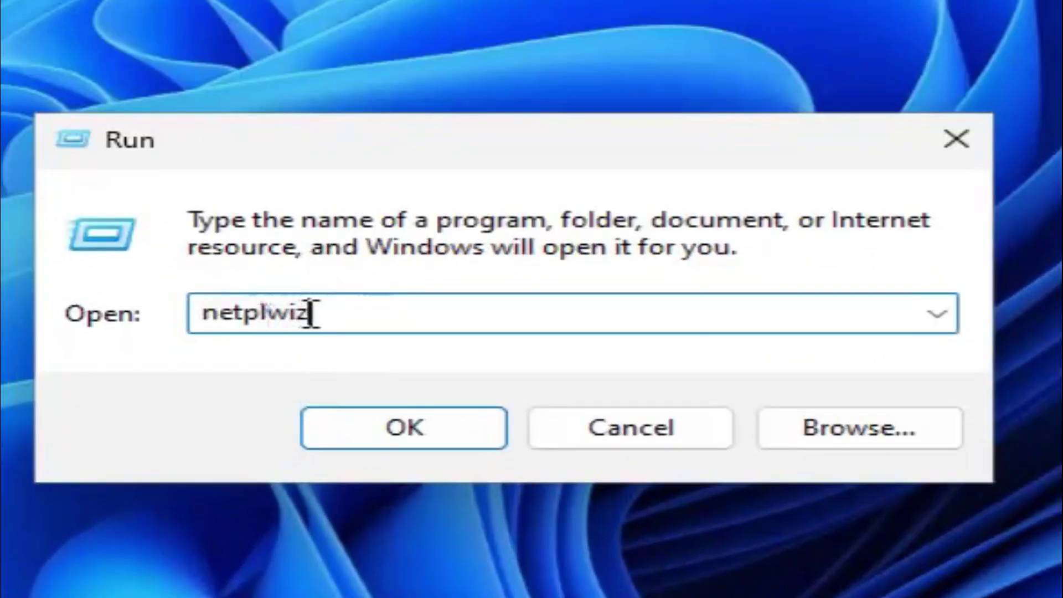
{"action": "left_click_drag", "start_coordinate": [310, 313], "coordinate": [208, 326]}
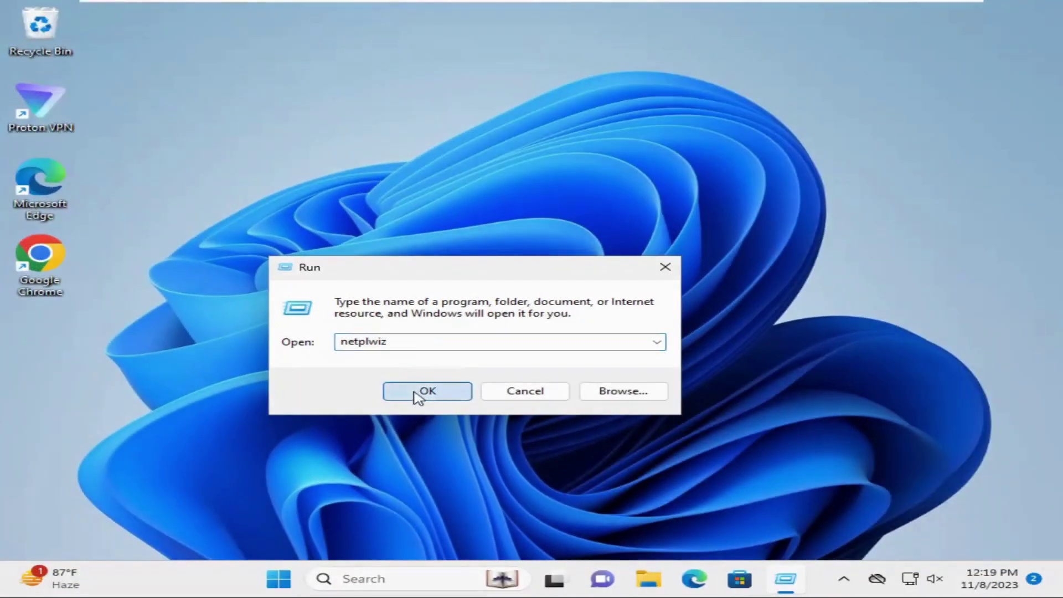
{"action": "left_click", "coordinate": [416, 398]}
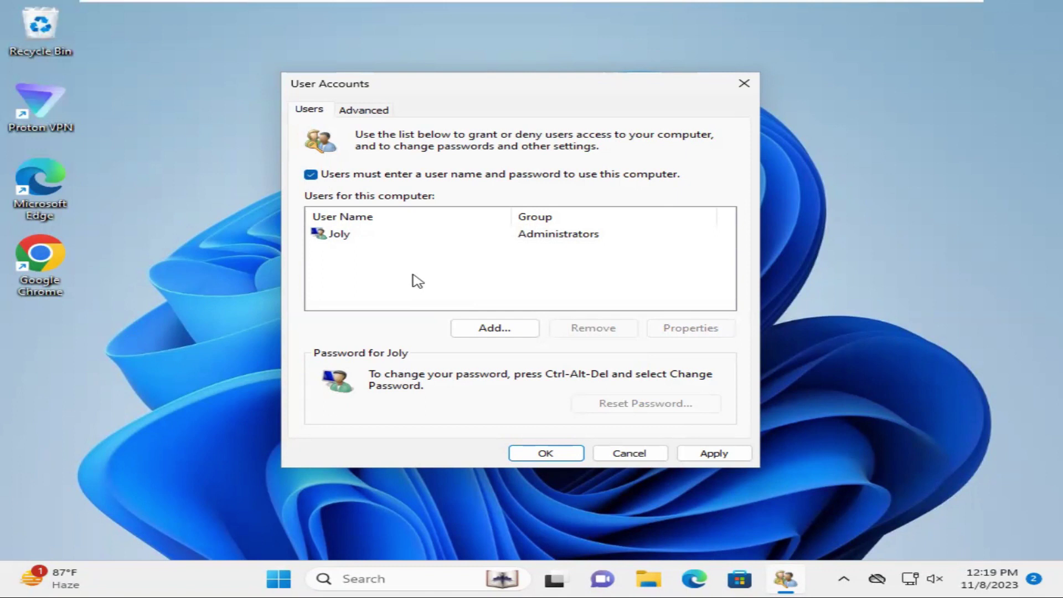
Step: For the selected account, untick 'Users must enter a user name and password' and apply
{"action": "left_click", "coordinate": [431, 237]}
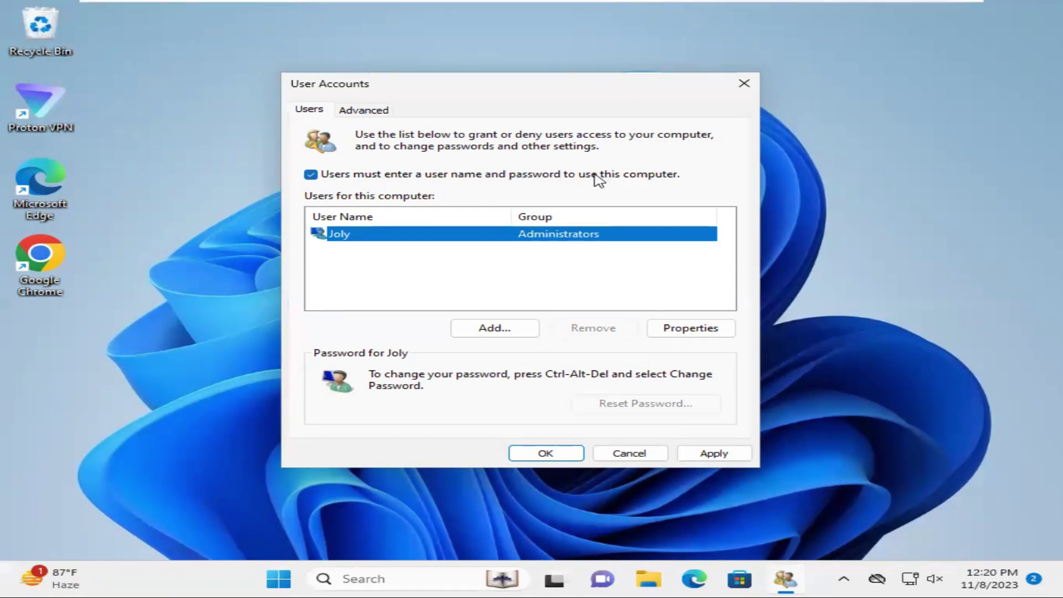
{"action": "left_click", "coordinate": [310, 175]}
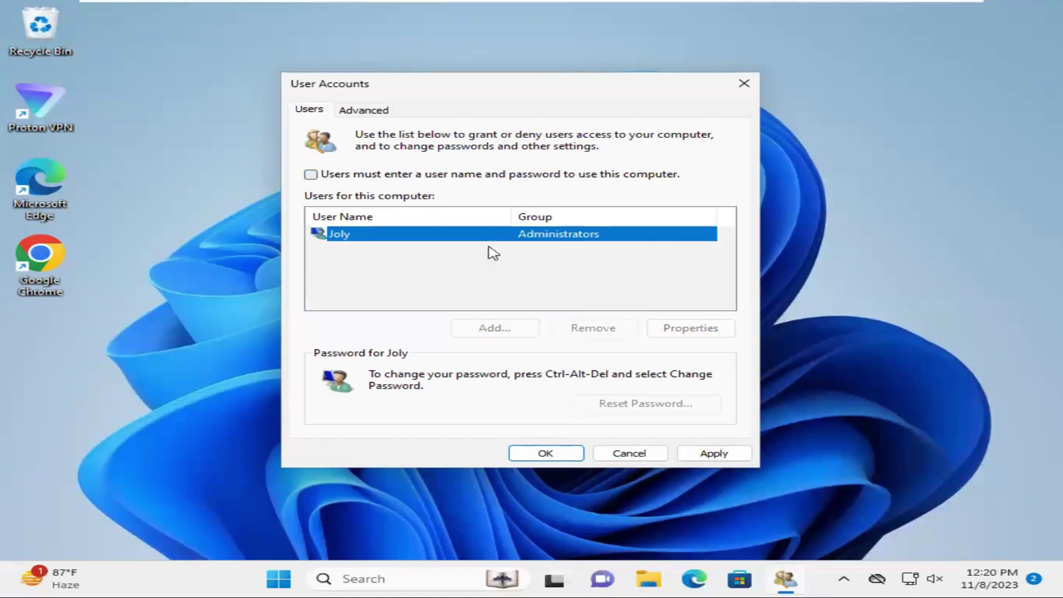
{"action": "left_click", "coordinate": [715, 454]}
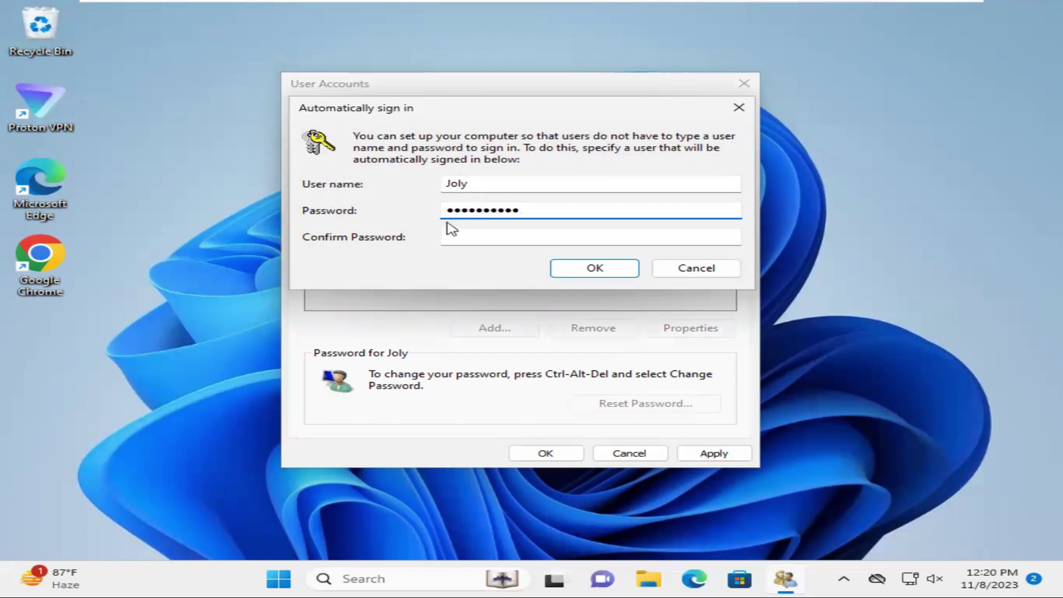
Step: Confirm the account password for automatic sign-in, then save and close User Accounts
{"action": "left_click", "coordinate": [469, 235]}
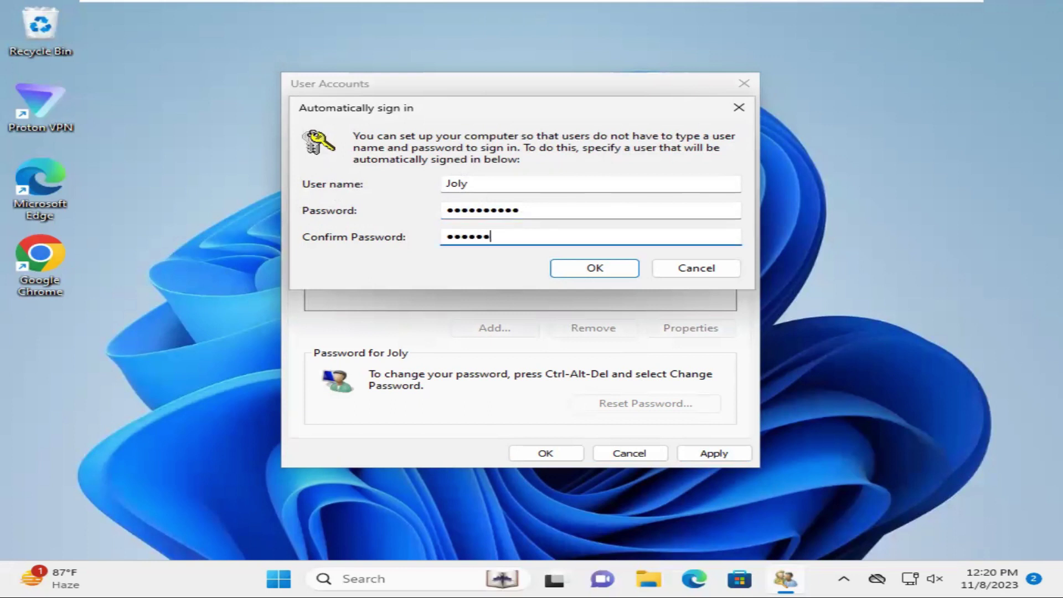
{"action": "type", "text": "••"}
{"action": "left_click", "coordinate": [581, 270]}
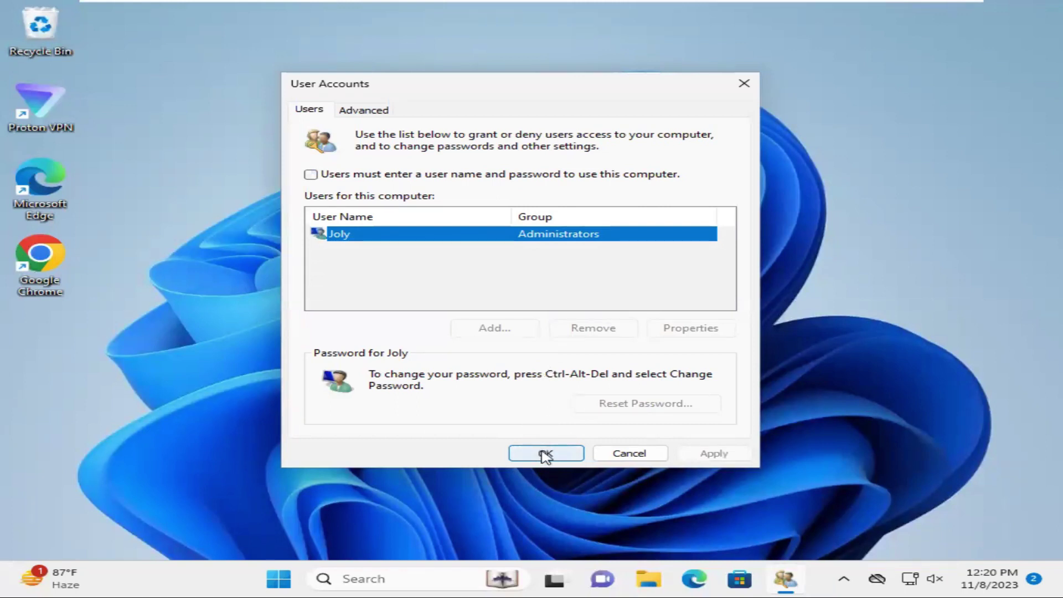
{"action": "left_click", "coordinate": [545, 454]}
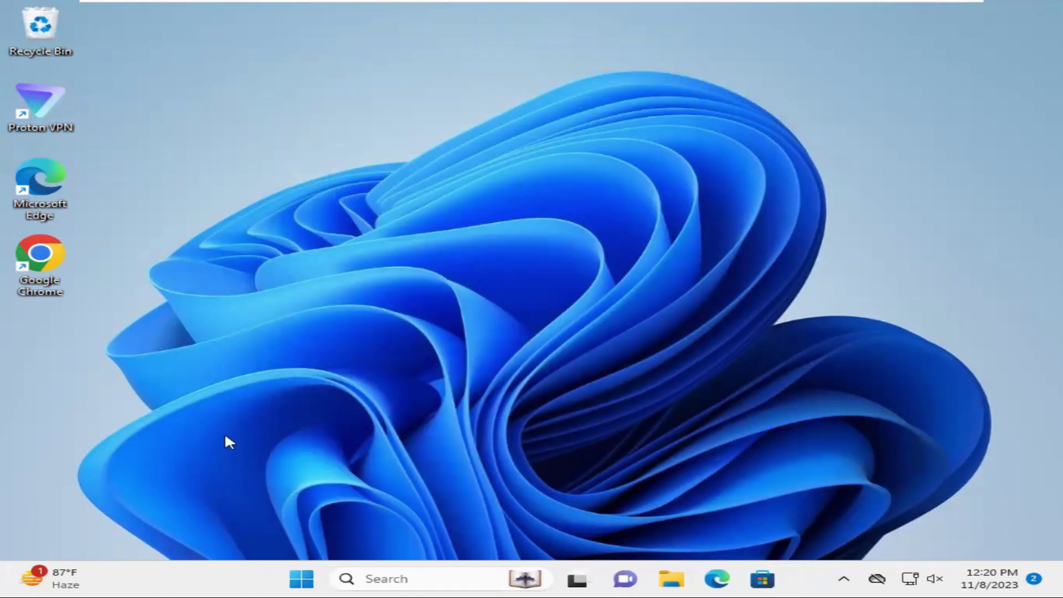
Step: Show the Start menu's power options to restart the computer
{"action": "left_click", "coordinate": [302, 578]}
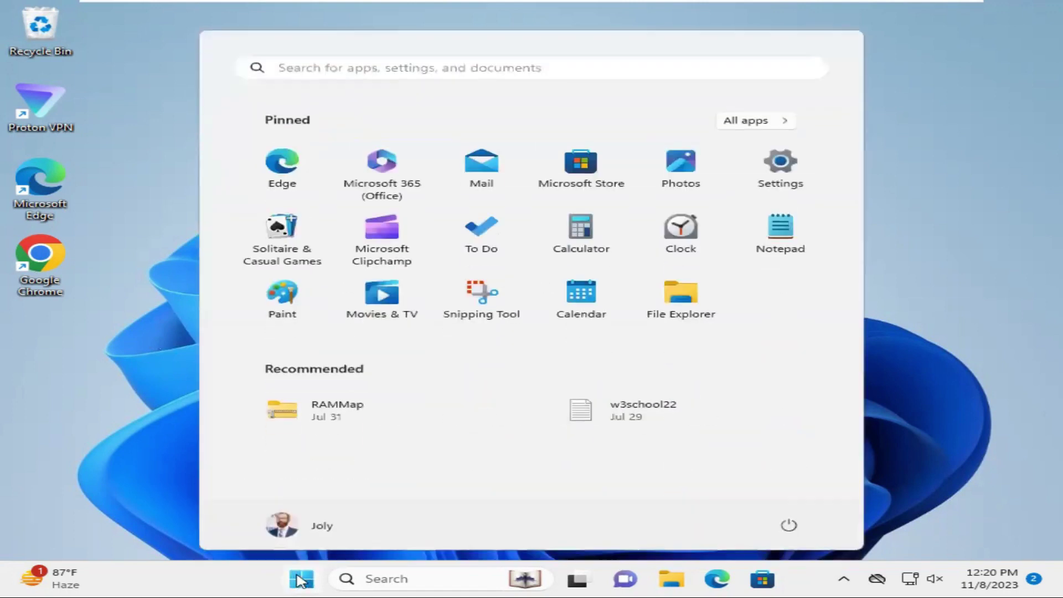
{"action": "left_click", "coordinate": [789, 526]}
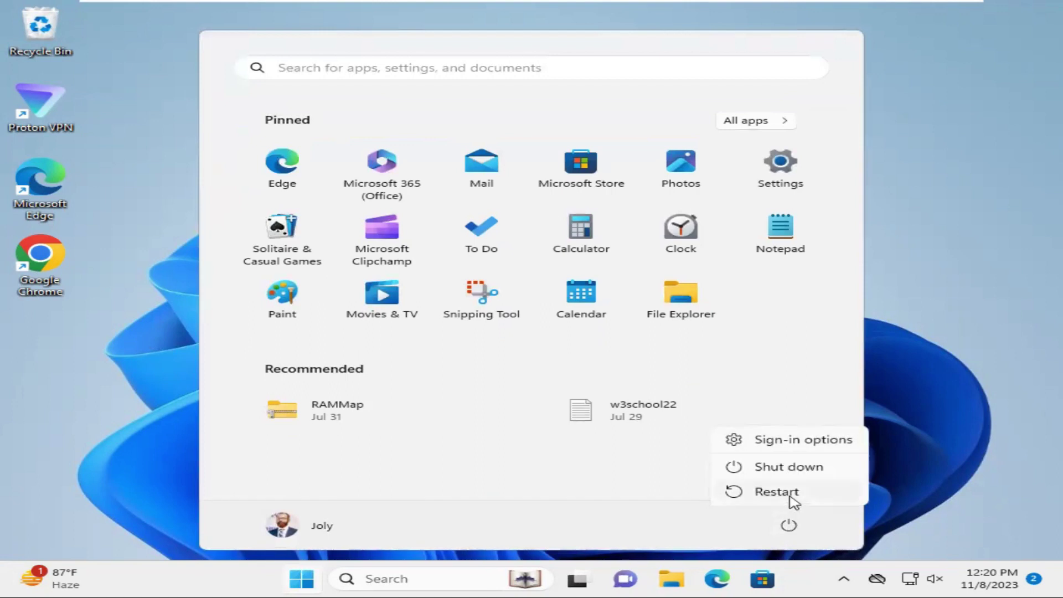